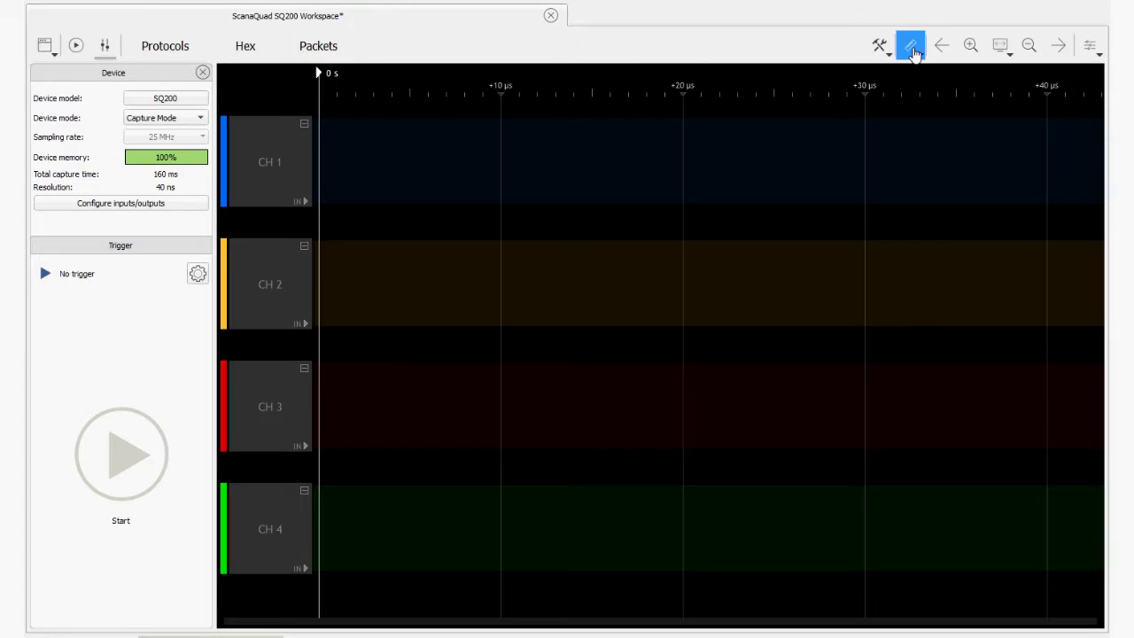
- Open the Script / Protocol signal builder from the wrench tools menu
{"action": "left_click", "coordinate": [887, 51]}
{"action": "left_click", "coordinate": [897, 85]}
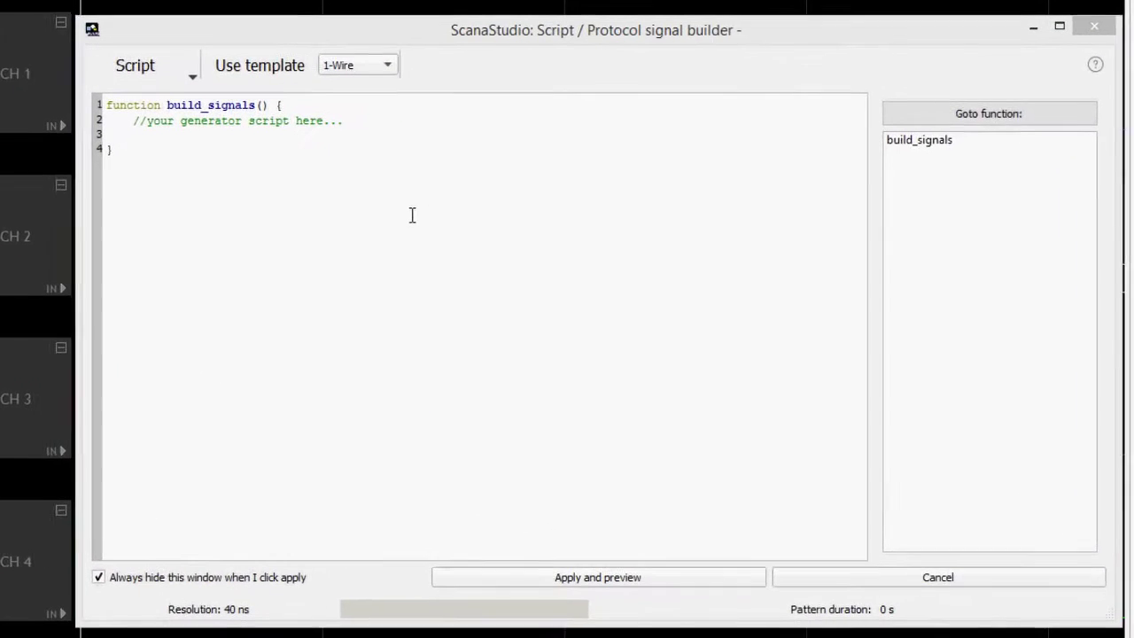
{"action": "left_click", "coordinate": [412, 215]}
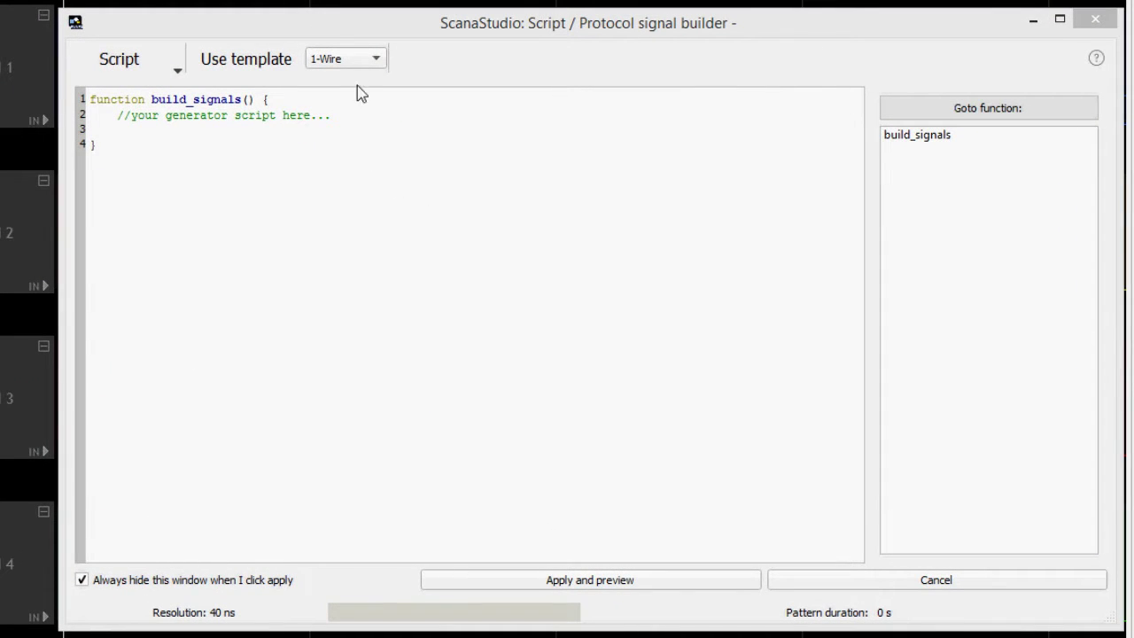
- Replace the generator script with the I2C template (SDA CH 1, SCL CH 2, 100000 Hz)
{"action": "left_click", "coordinate": [358, 61]}
{"action": "left_click", "coordinate": [337, 124]}
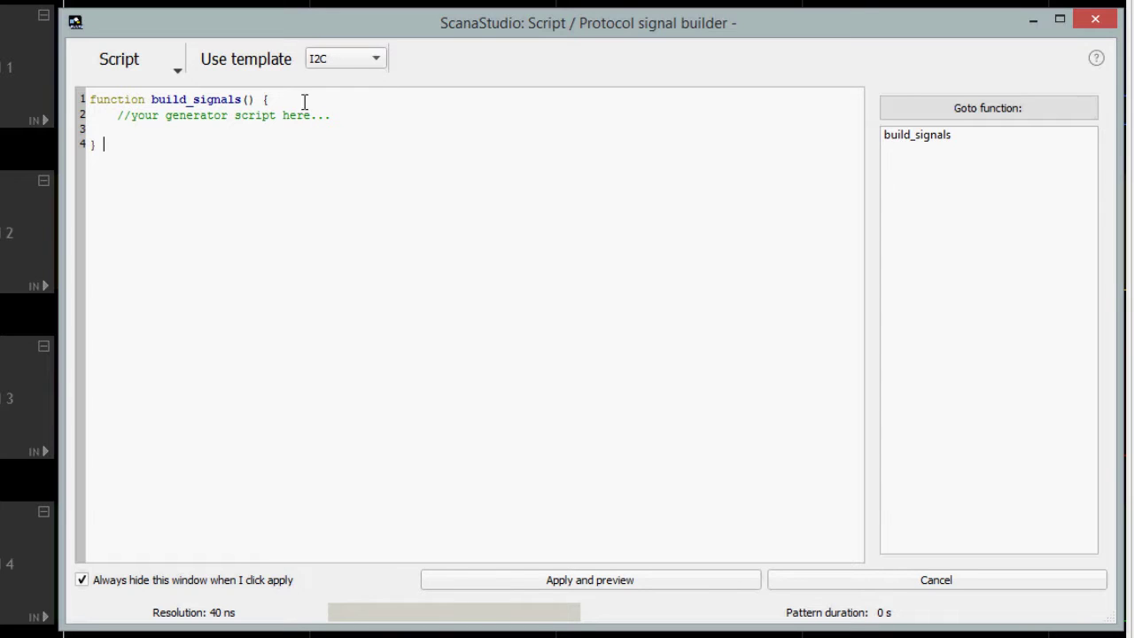
{"action": "left_click", "coordinate": [271, 74]}
{"action": "left_click", "coordinate": [432, 301]}
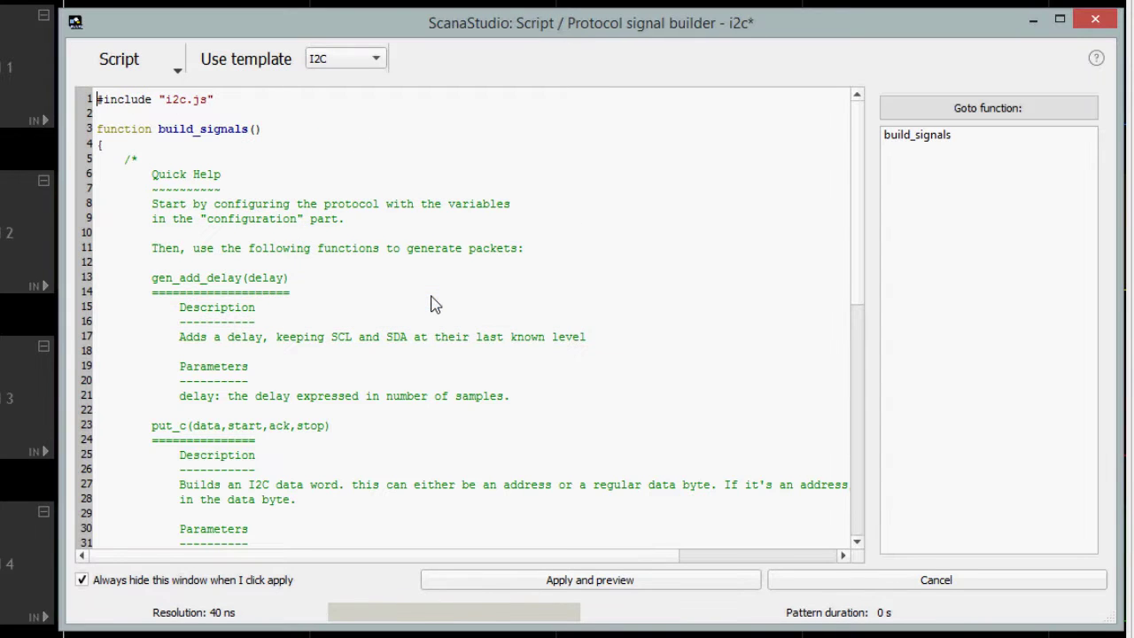
{"action": "left_click_drag", "start_coordinate": [858, 206], "coordinate": [858, 320]}
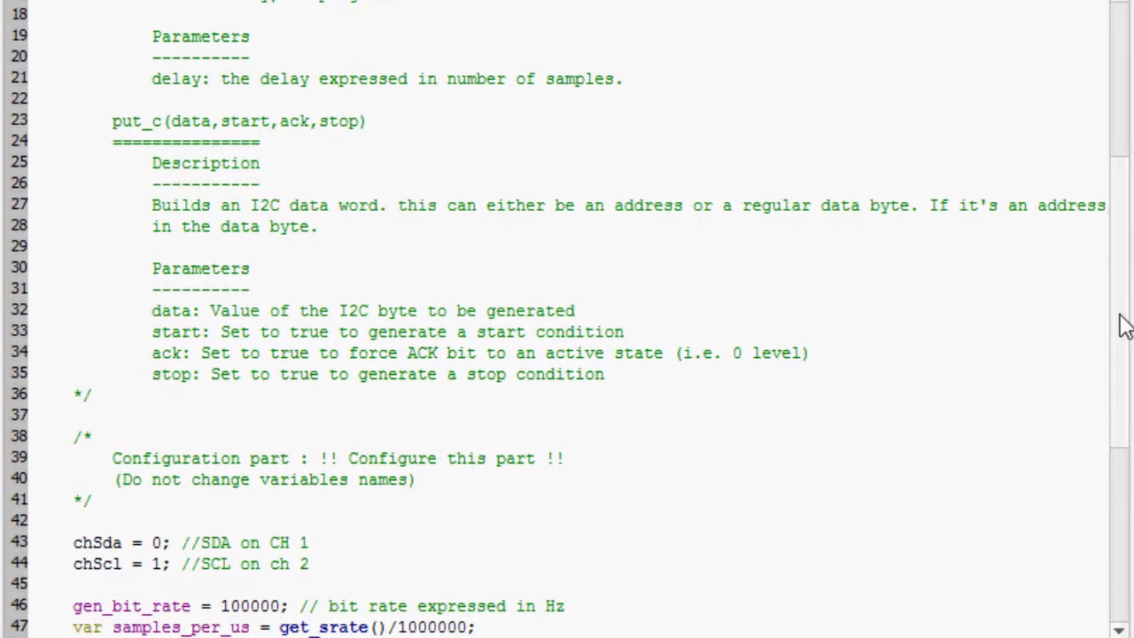
{"action": "left_click_drag", "start_coordinate": [1120, 315], "coordinate": [1109, 531]}
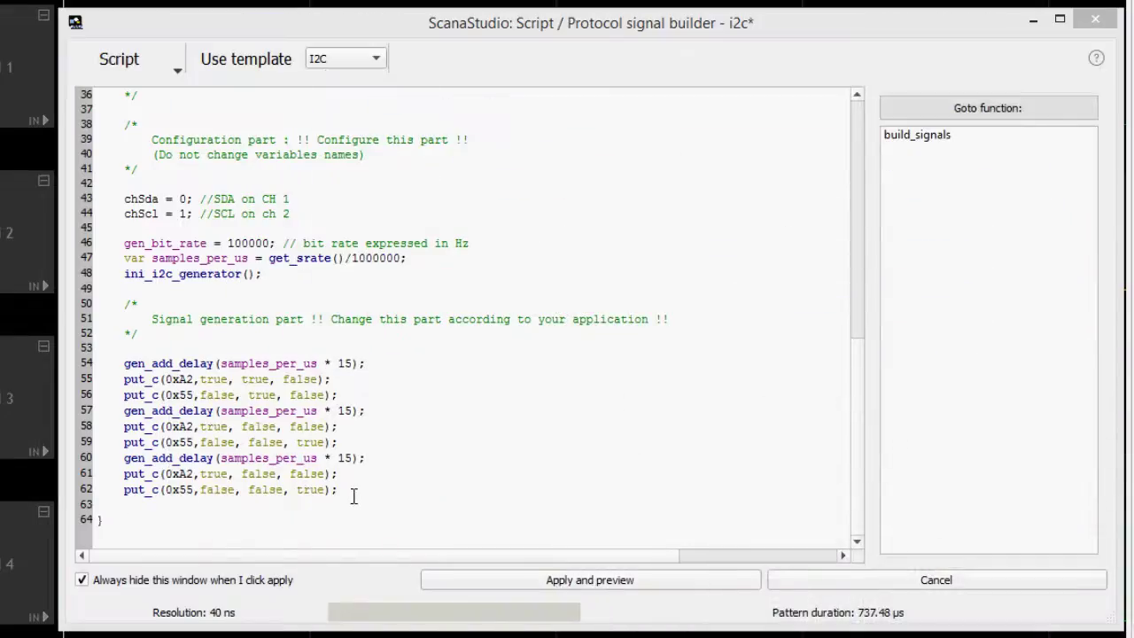
- Replace the example packet lines with a put_c write of 0x30 with start, then 0x09
{"action": "left_click_drag", "start_coordinate": [349, 494], "coordinate": [122, 379]}
{"action": "key", "text": "Delete"}
{"action": "type", "text": "put_c(0x30,true,f"}
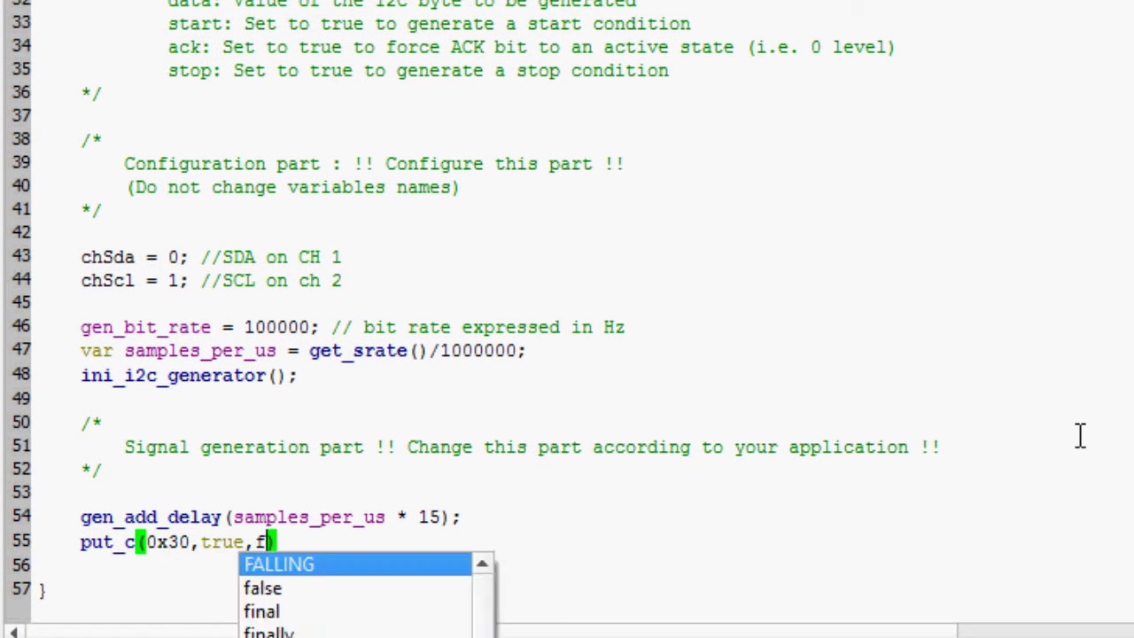
{"action": "type", "text": "alse,false);"}
{"action": "key", "text": "Return"}
{"action": "type", "text": "put_c(0x09,"}
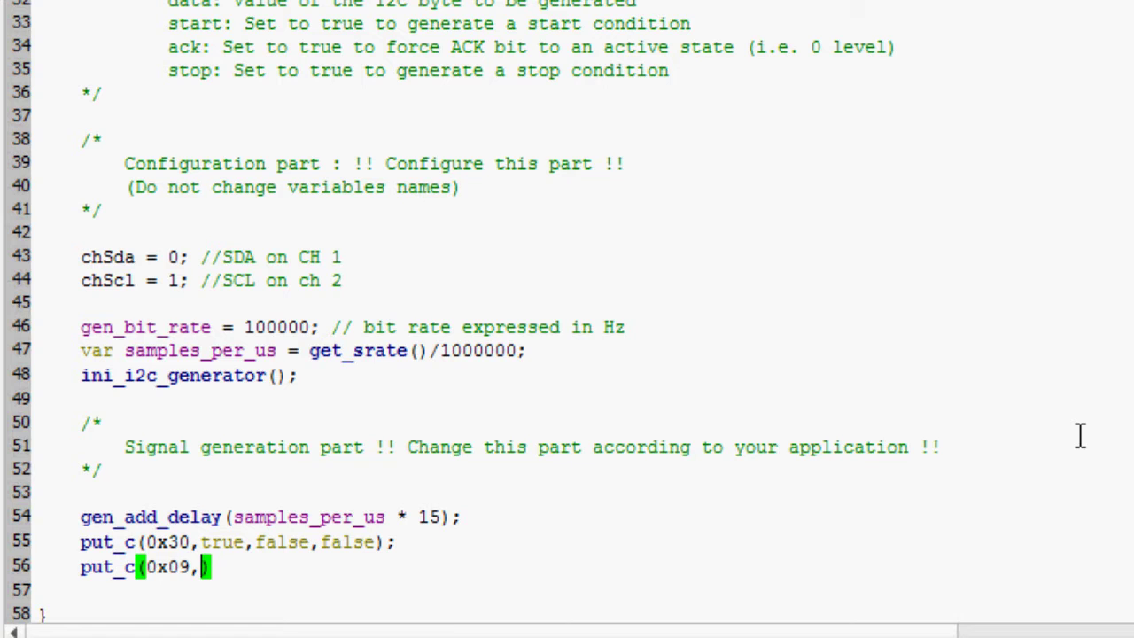
{"action": "type", "text": "false,false,false)"}
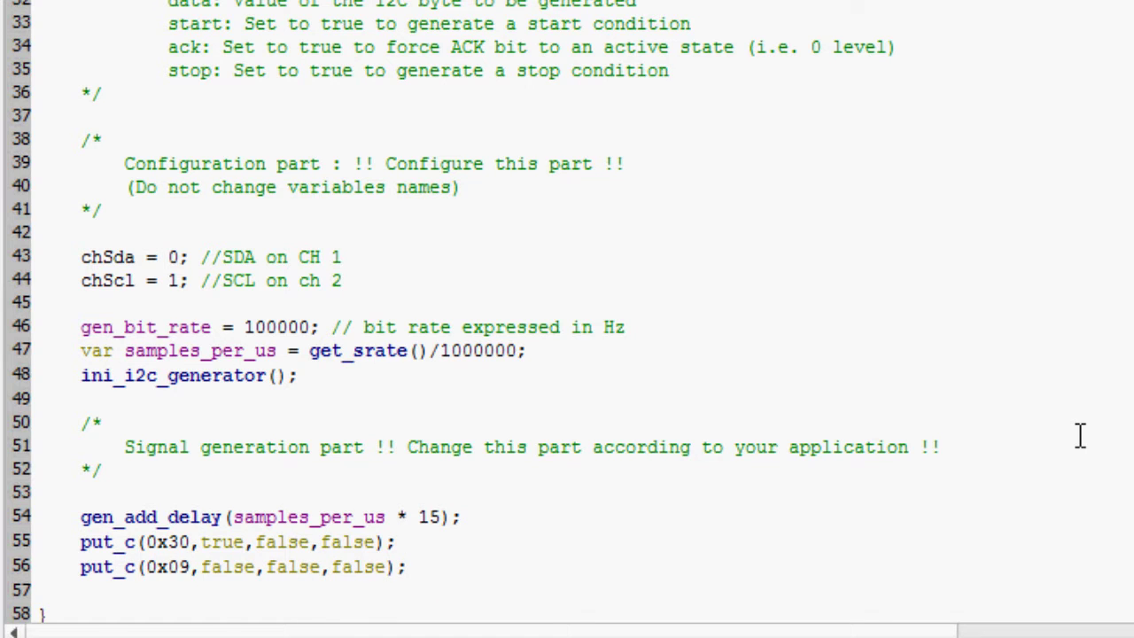
{"action": "key", "text": "Return"}
- Add the 0x31 read address with start and four 0xFF bytes, the last ending with stop=true
{"action": "type", "text": "put_c(0x31,true,false,false);"}
{"action": "key", "text": "Return"}
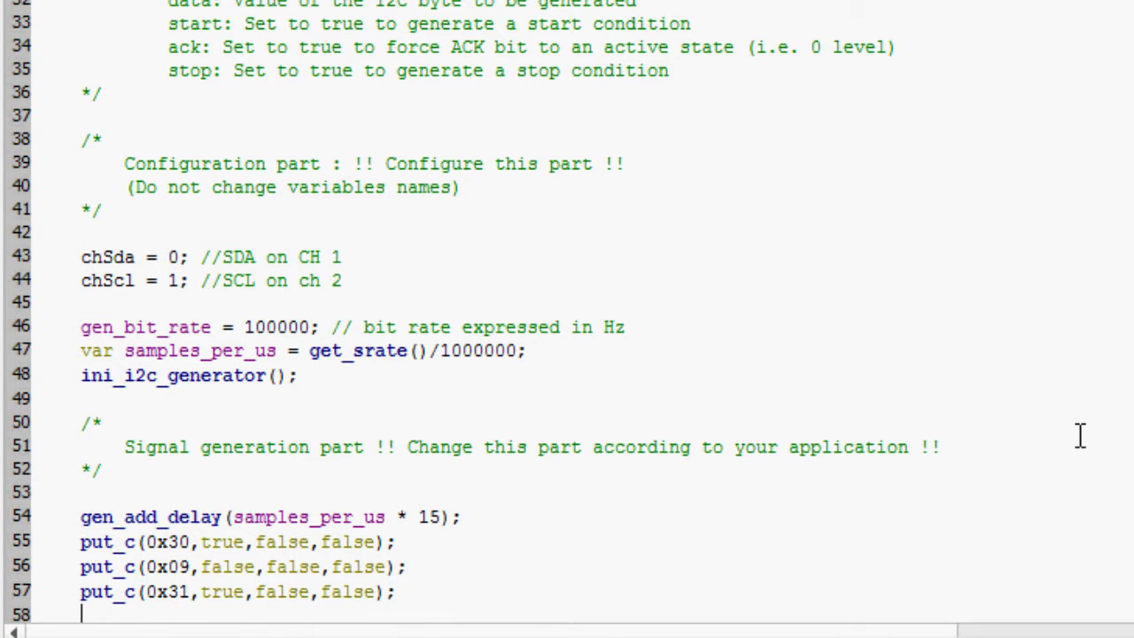
{"action": "type", "text": "put_c(0xFF,false, false, false);"}
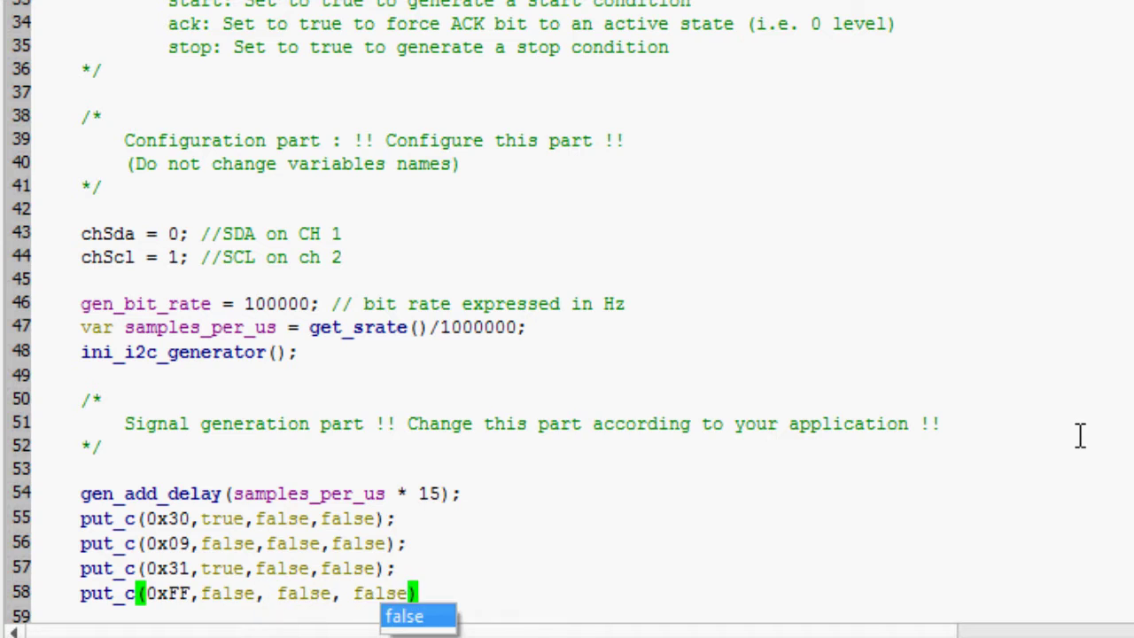
{"action": "key", "text": "Left"}
{"action": "key", "text": "Left"}
{"action": "key", "text": "Left"}
{"action": "key", "text": "Left"}
{"action": "key", "text": "Left"}
{"action": "key", "text": "Left"}
{"action": "key", "text": "Left"}
{"action": "key", "text": "BackSpace"}
{"action": "key", "text": "Left"}
{"action": "key", "text": "Left"}
{"action": "key", "text": "Left"}
{"action": "key", "text": "Left"}
{"action": "key", "text": "Left"}
{"action": "key", "text": "Left"}
{"action": "key", "text": "BackSpace"}
{"action": "key", "text": "ctrl+v"}
{"action": "key", "text": "ctrl+v"}
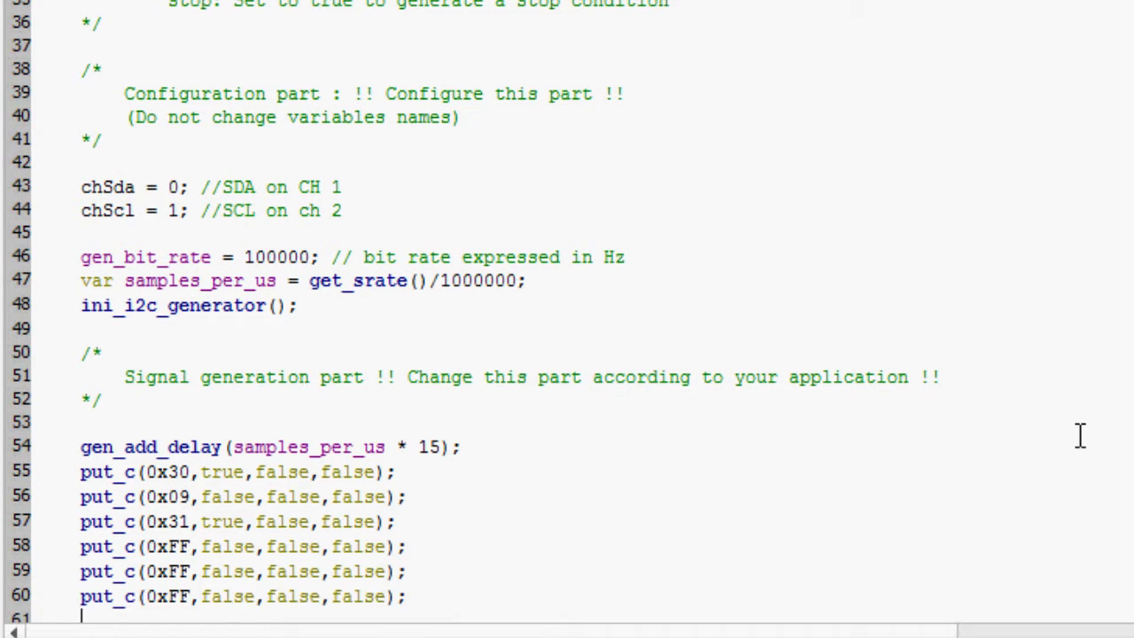
{"action": "type", "text": "put_c(0xFF,false,false,false);"}
{"action": "key", "text": "Left"}
{"action": "key", "text": "Left"}
{"action": "key", "text": "BackSpace"}
{"action": "key", "text": "BackSpace"}
{"action": "key", "text": "BackSpace"}
{"action": "key", "text": "BackSpace"}
{"action": "key", "text": "BackSpace"}
{"action": "type", "text": "true"}
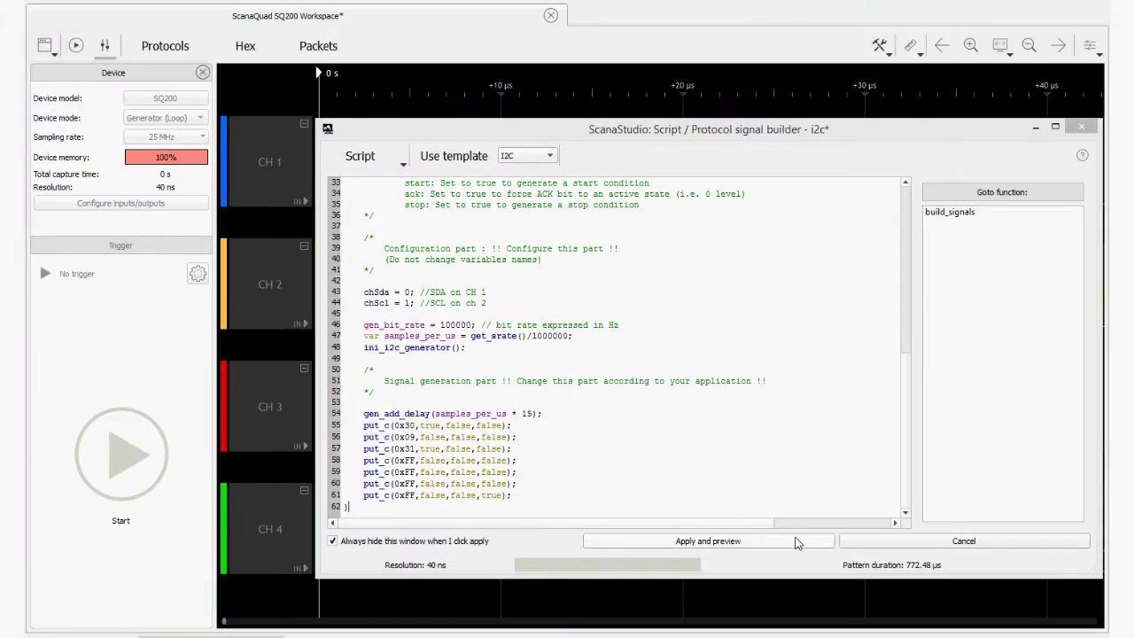
{"action": "left_click", "coordinate": [796, 540]}
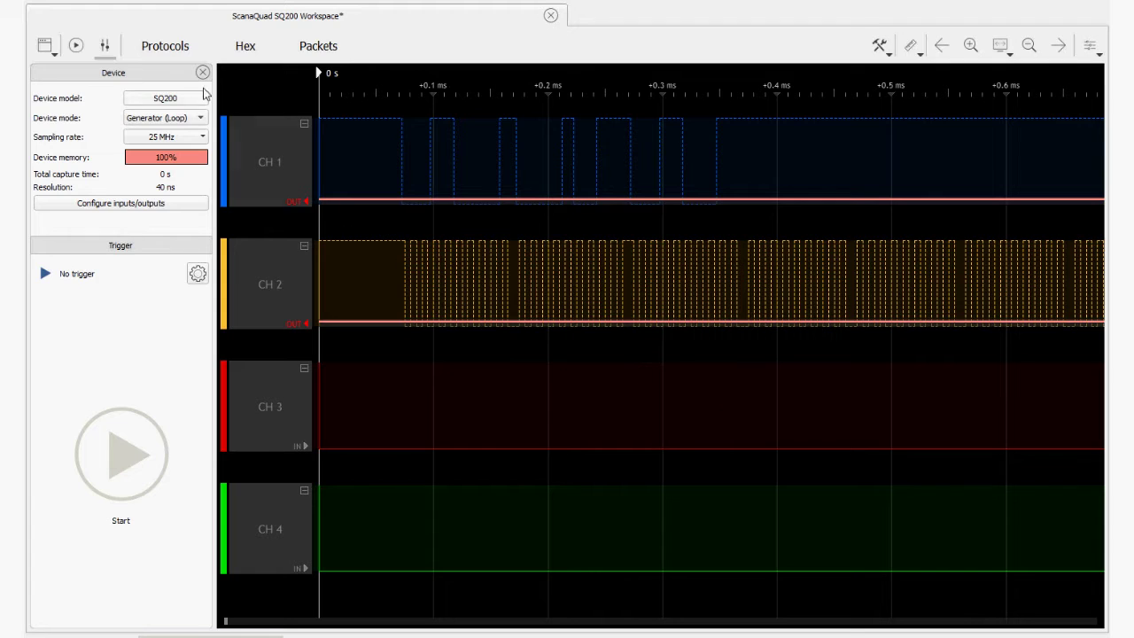
{"action": "left_click", "coordinate": [164, 46]}
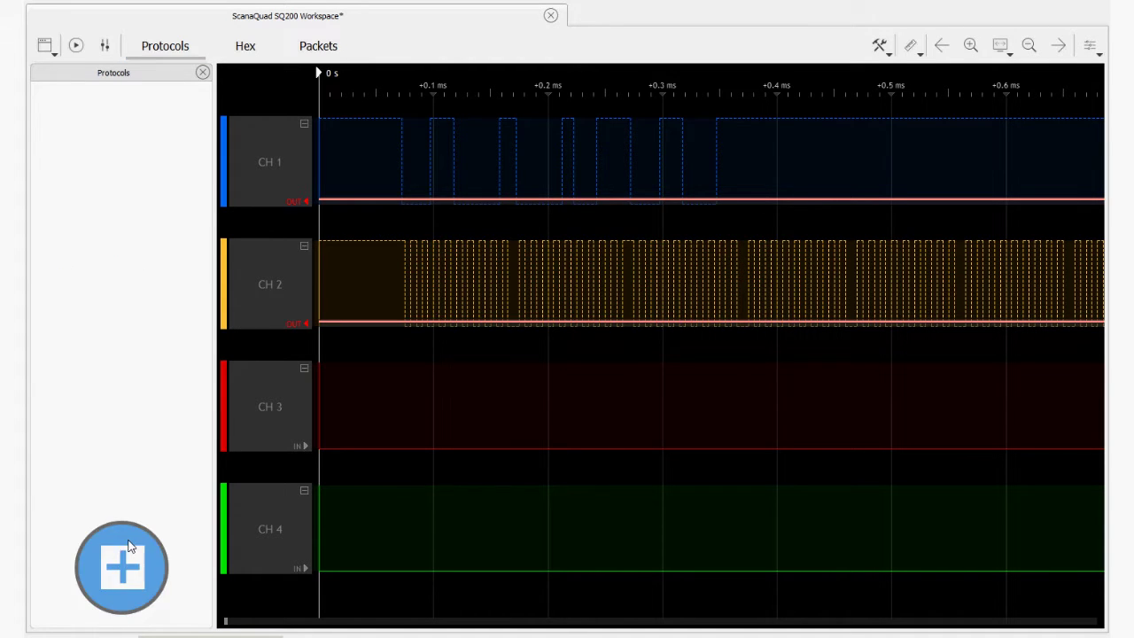
{"action": "left_click", "coordinate": [129, 547]}
{"action": "left_click", "coordinate": [688, 495]}
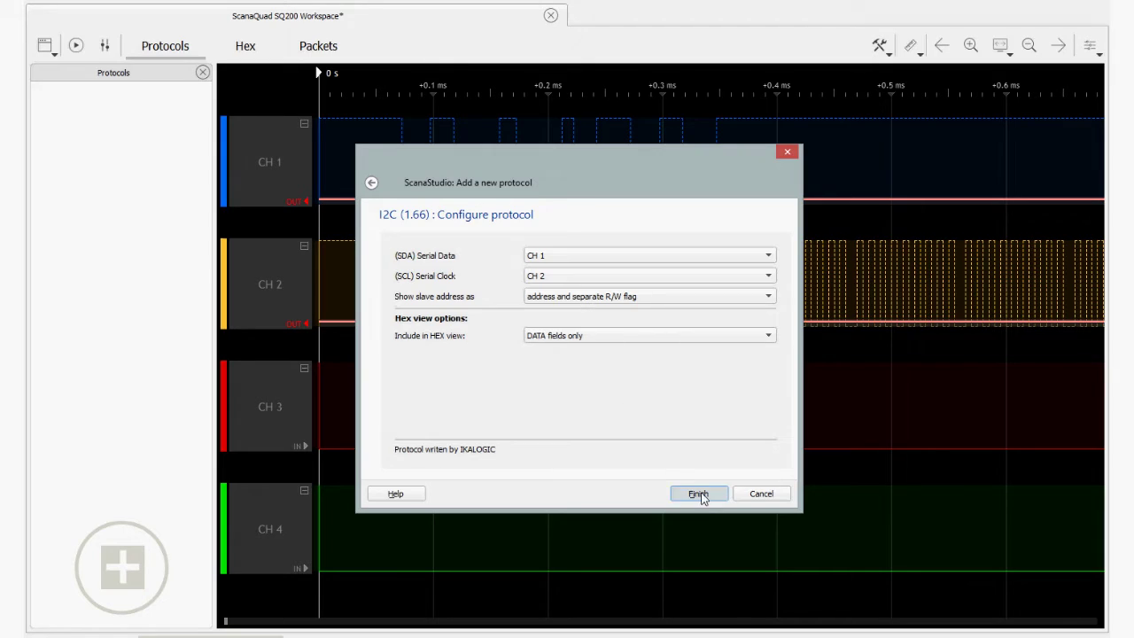
{"action": "left_click", "coordinate": [701, 498]}
{"action": "left_click", "coordinate": [558, 351]}
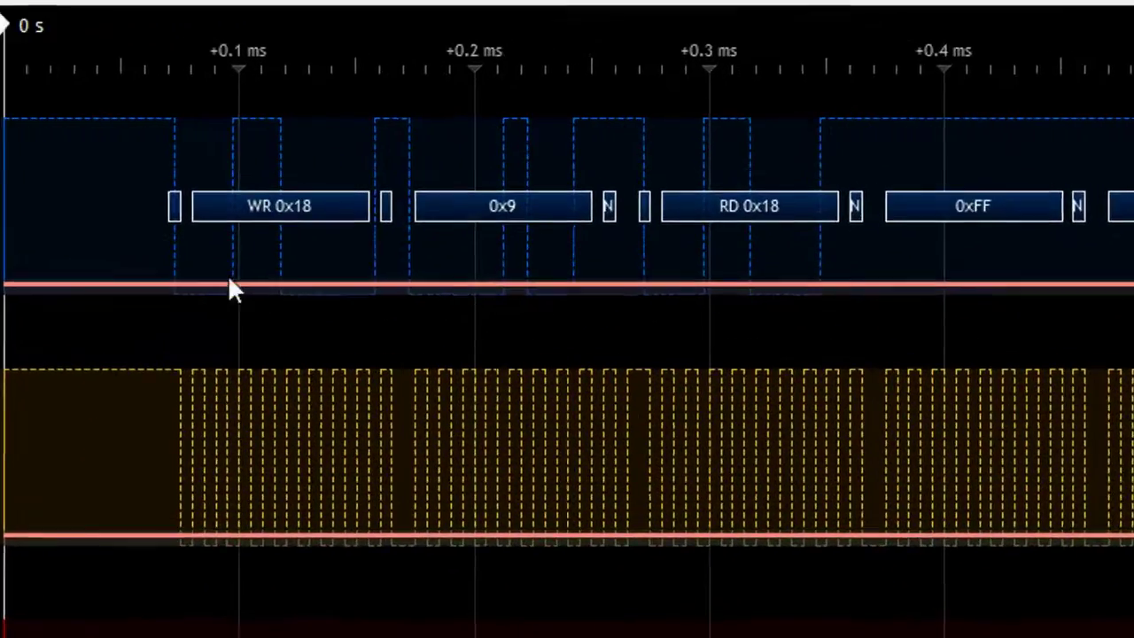
{"action": "scroll", "coordinate": [423, 193], "scroll_direction": "up", "scroll_amount": 2}
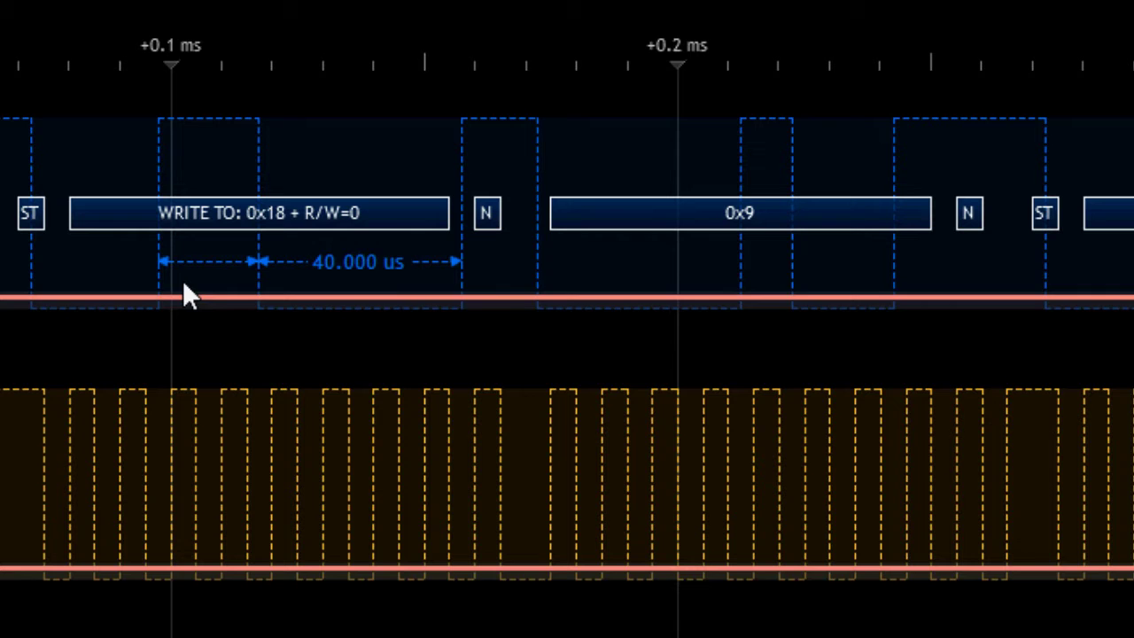
{"action": "scroll", "coordinate": [792, 398], "scroll_direction": "right", "scroll_amount": 3}
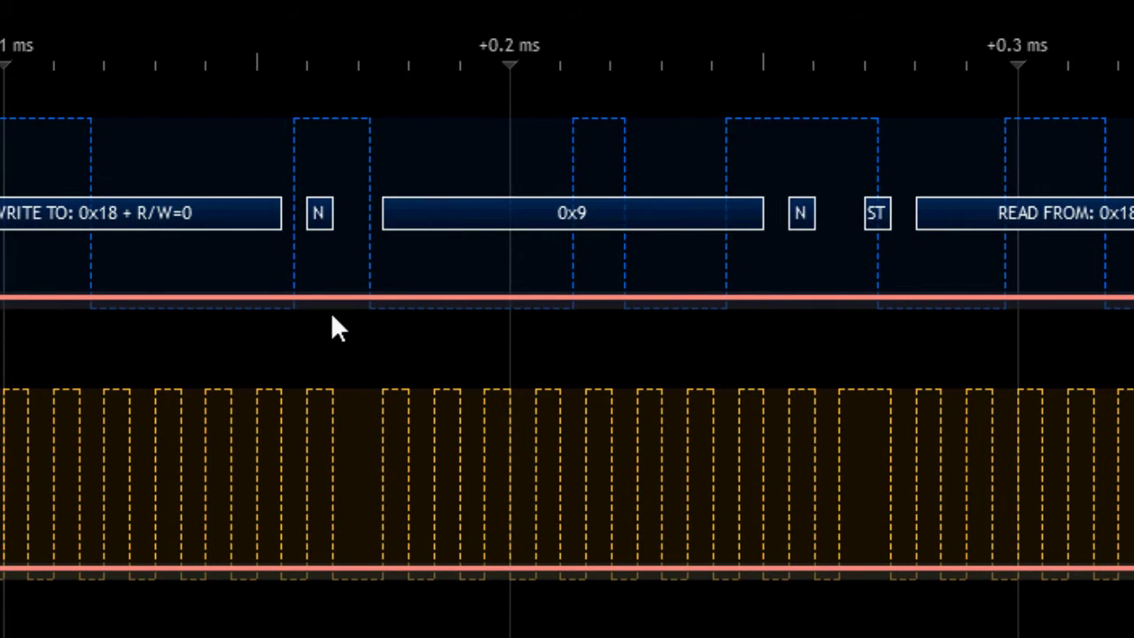
{"action": "scroll", "coordinate": [330, 312], "scroll_direction": "up", "scroll_amount": 2}
{"action": "scroll", "coordinate": [758, 360], "scroll_direction": "right", "scroll_amount": 6}
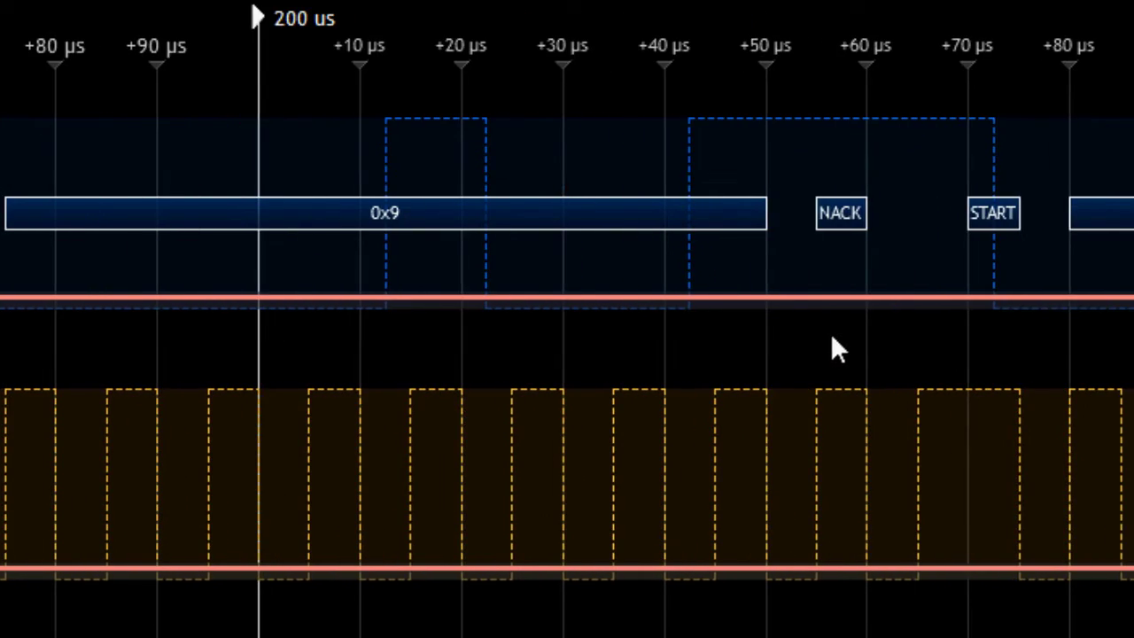
{"action": "scroll", "coordinate": [830, 332], "scroll_direction": "up", "scroll_amount": 3}
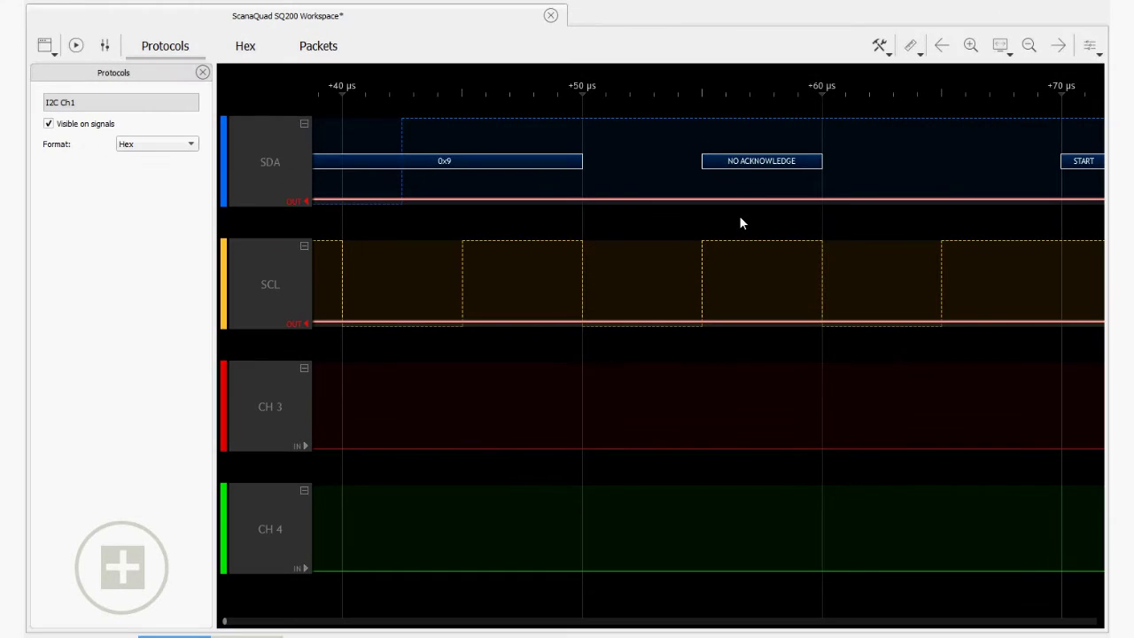
{"action": "scroll", "coordinate": [741, 221], "scroll_direction": "down", "scroll_amount": 5}
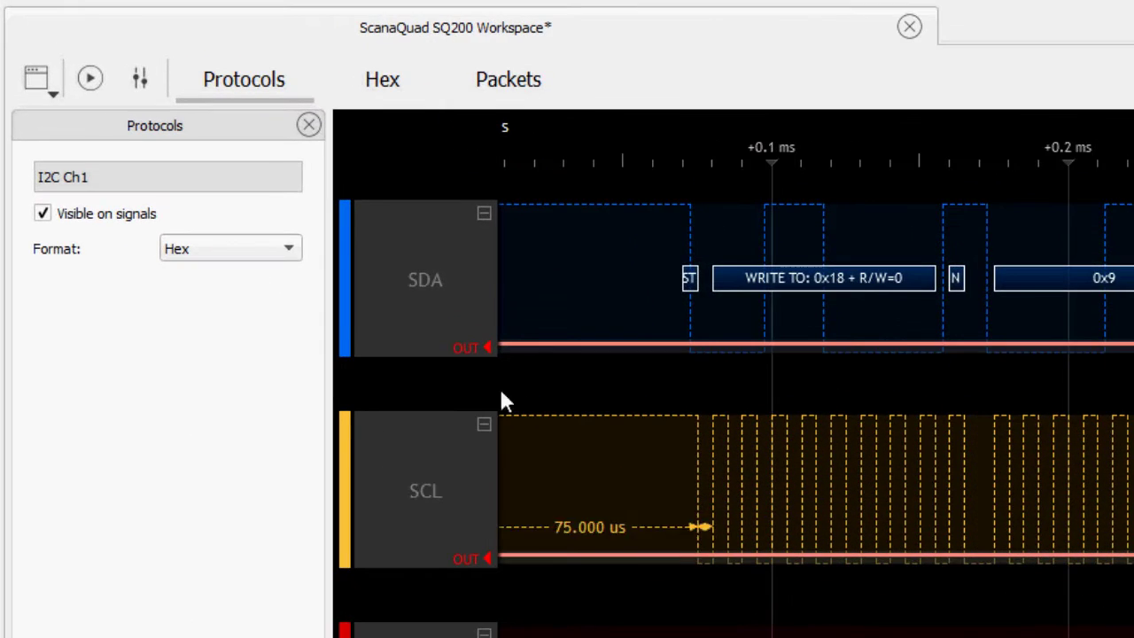
- Switch the SQ200 to Mixed Mode with a 50/50 memory split of 80 ms capture and generation
{"action": "left_click", "coordinate": [137, 78]}
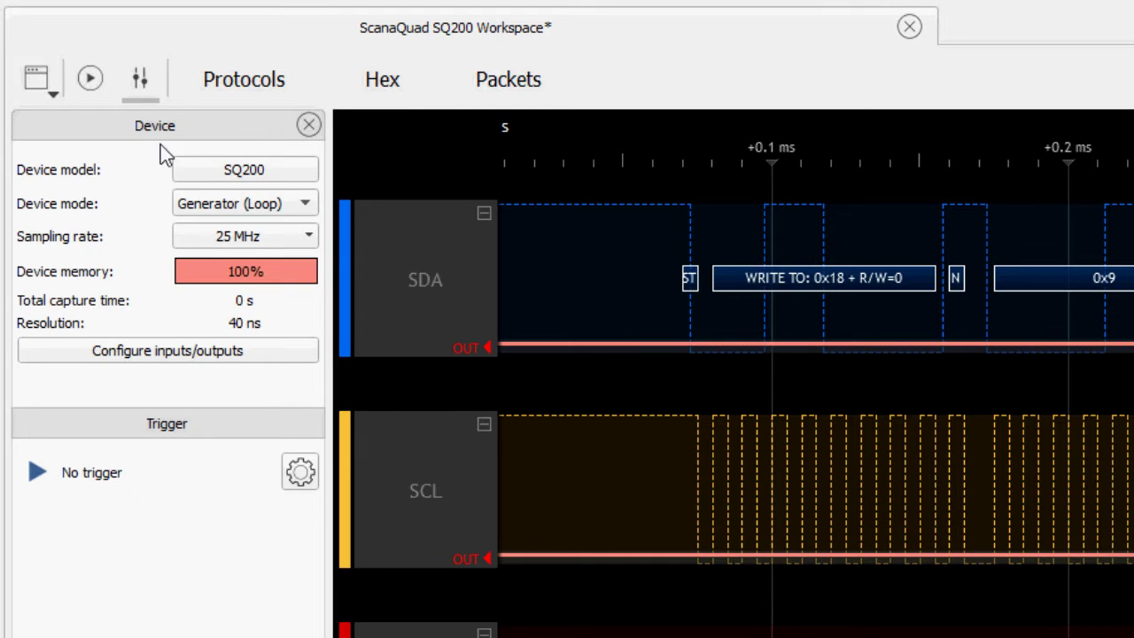
{"action": "left_click", "coordinate": [232, 209]}
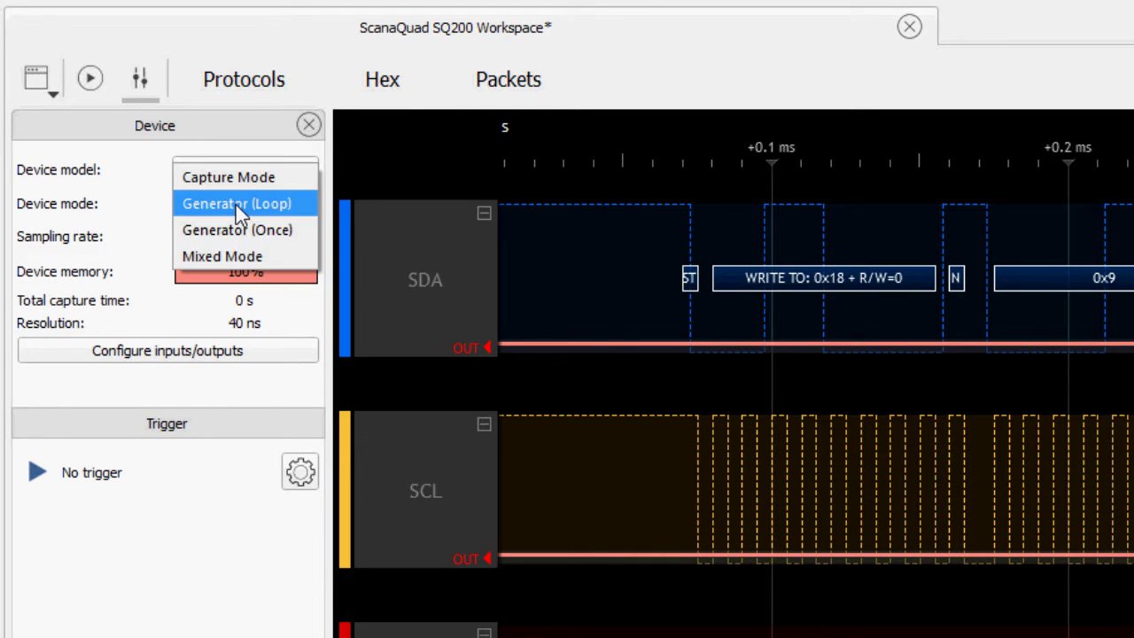
{"action": "left_click", "coordinate": [223, 250]}
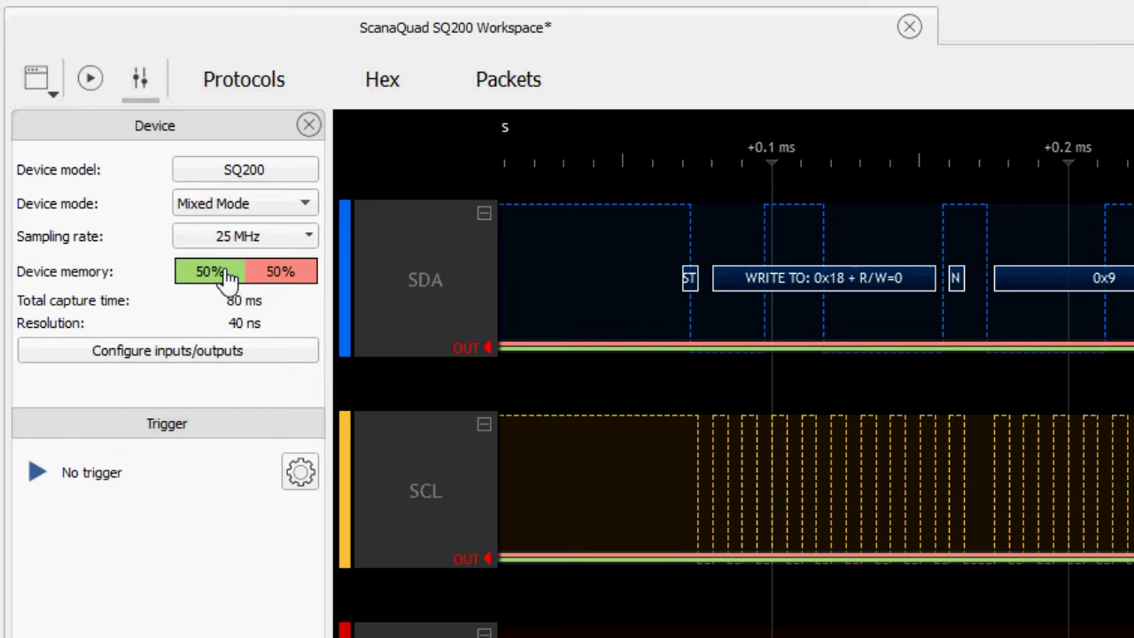
{"action": "left_click", "coordinate": [224, 270]}
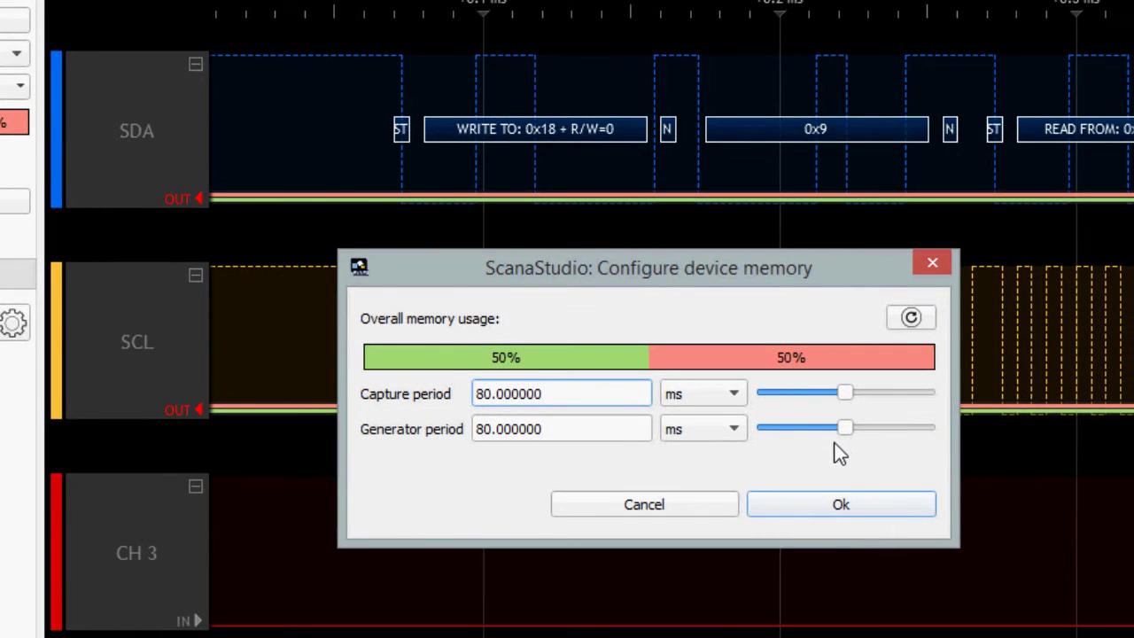
{"action": "left_click_drag", "start_coordinate": [843, 428], "coordinate": [889, 400]}
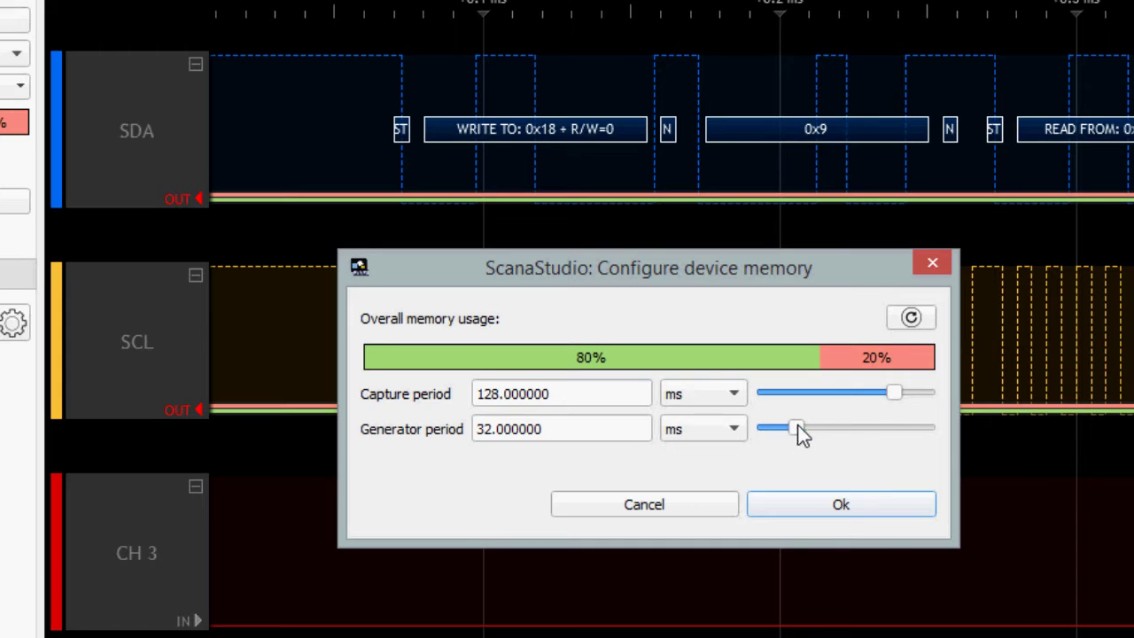
{"action": "left_click_drag", "start_coordinate": [798, 426], "coordinate": [830, 424]}
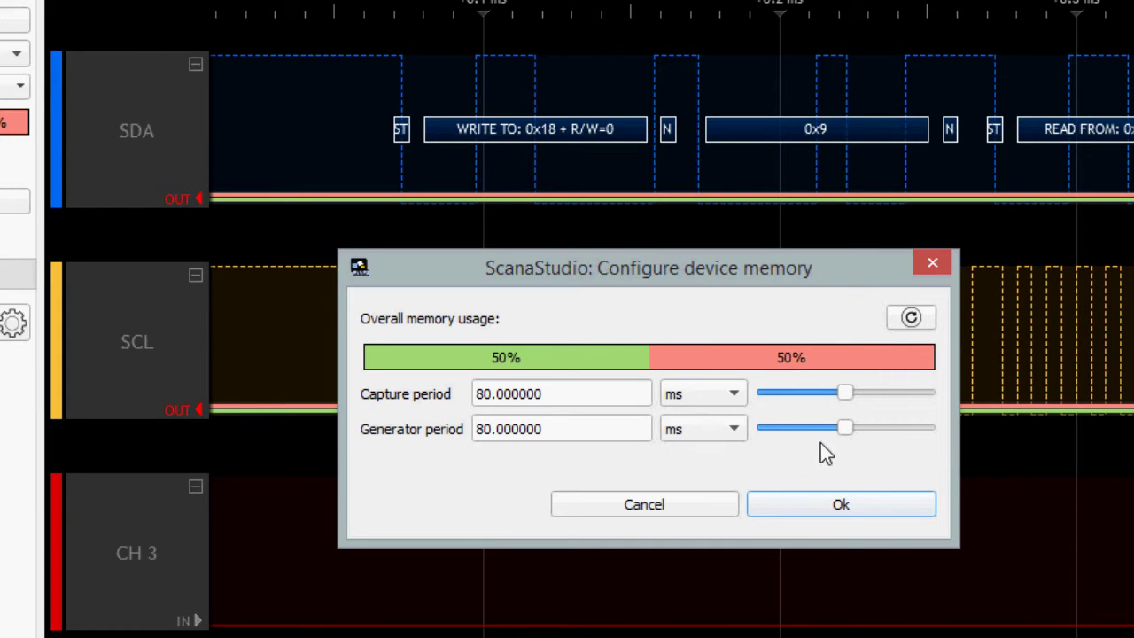
{"action": "left_click", "coordinate": [817, 503]}
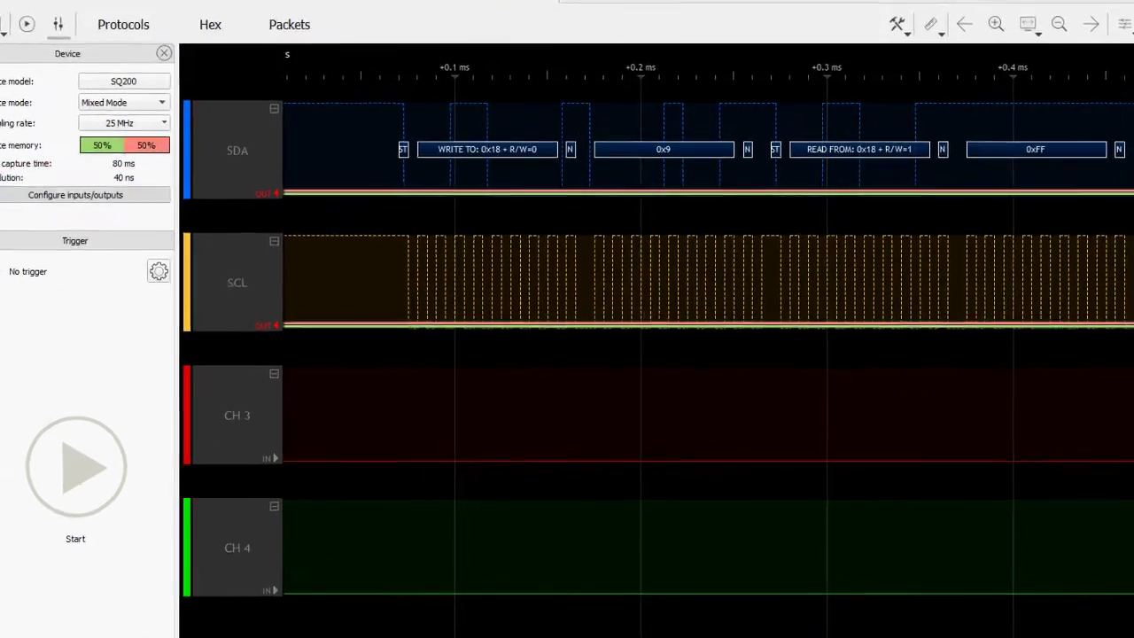
- Open the inputs/outputs configuration to assign SCL to channel 1 and SDA to channel 2
{"action": "left_click", "coordinate": [120, 203]}
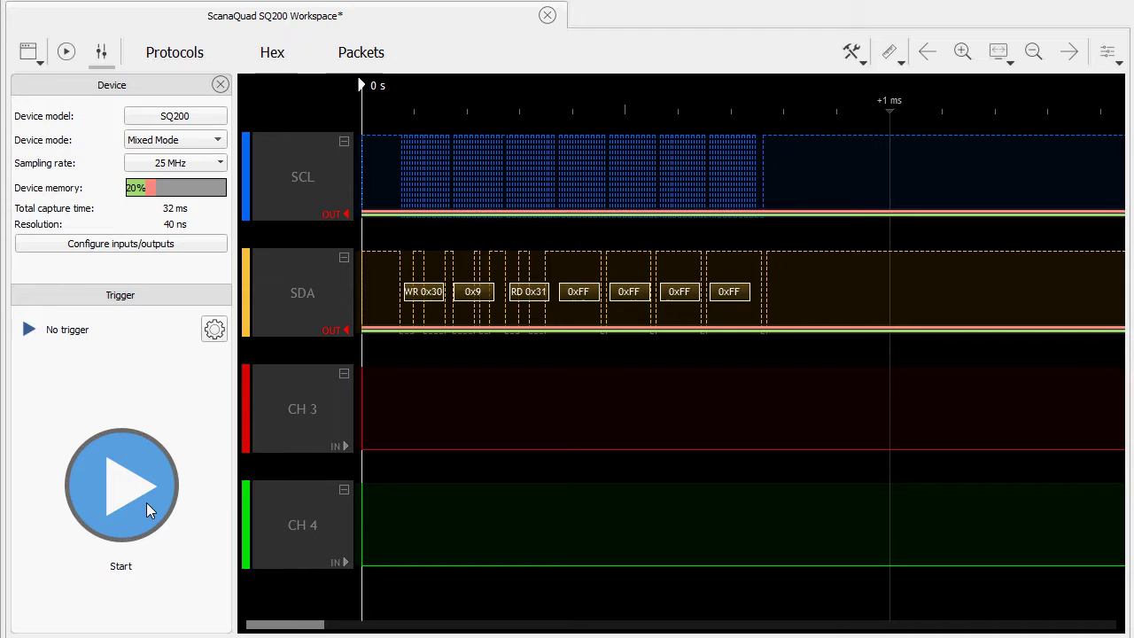
- Start generation and capture, zooming into SDA to verify the ACK after WRITE TO: 0x30
{"action": "left_click", "coordinate": [147, 502]}
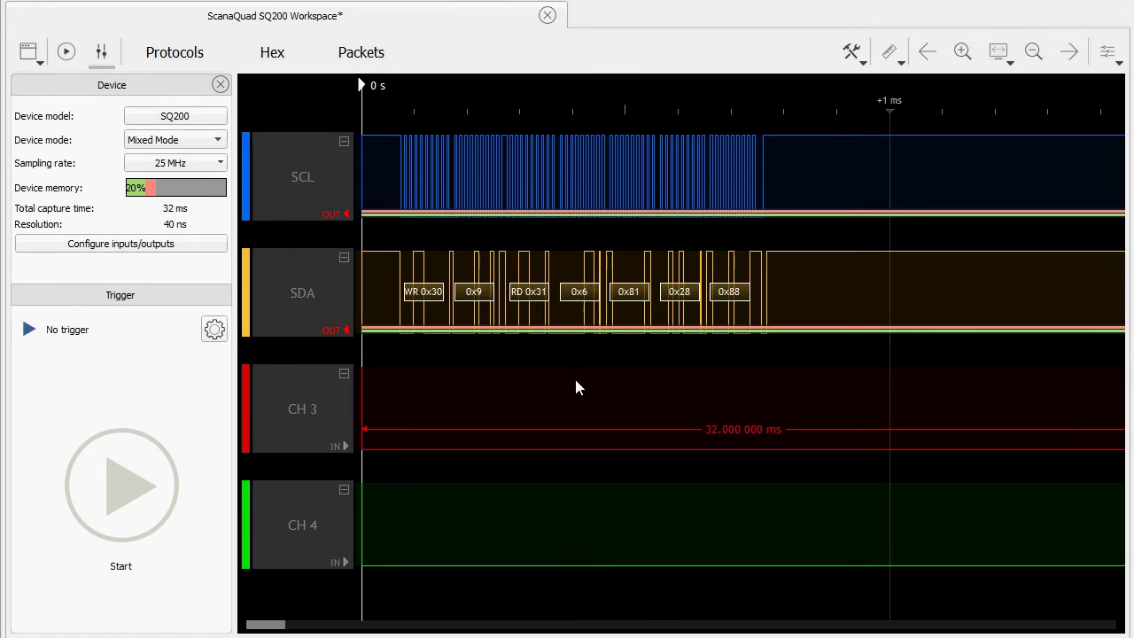
{"action": "scroll", "coordinate": [398, 373], "scroll_direction": "up", "scroll_amount": 3}
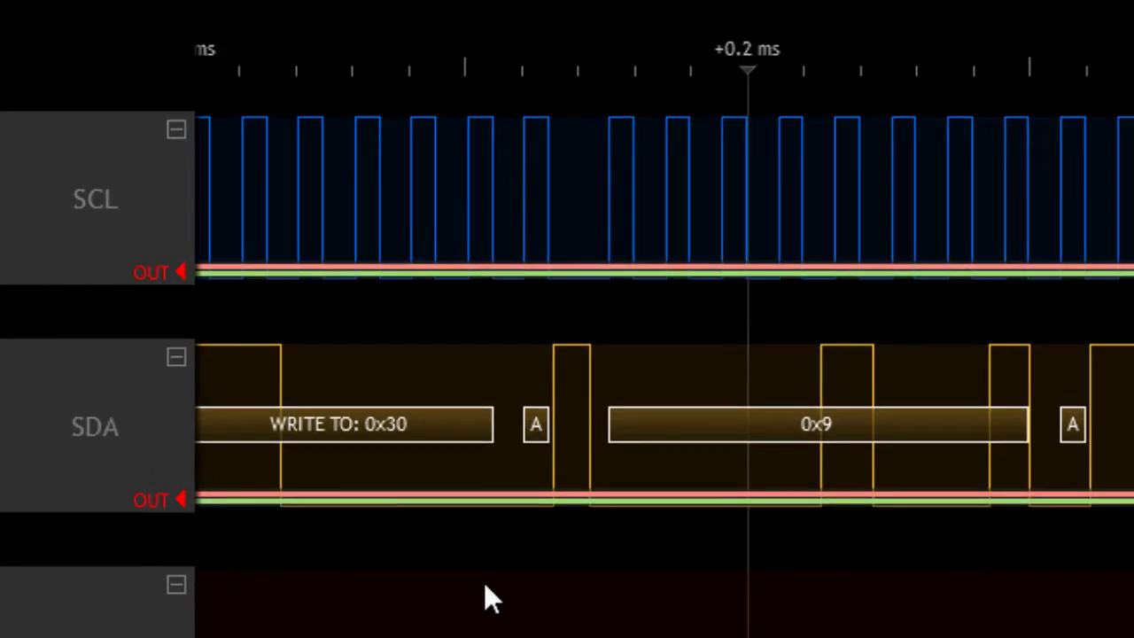
{"action": "scroll", "coordinate": [483, 582], "scroll_direction": "up", "scroll_amount": 5}
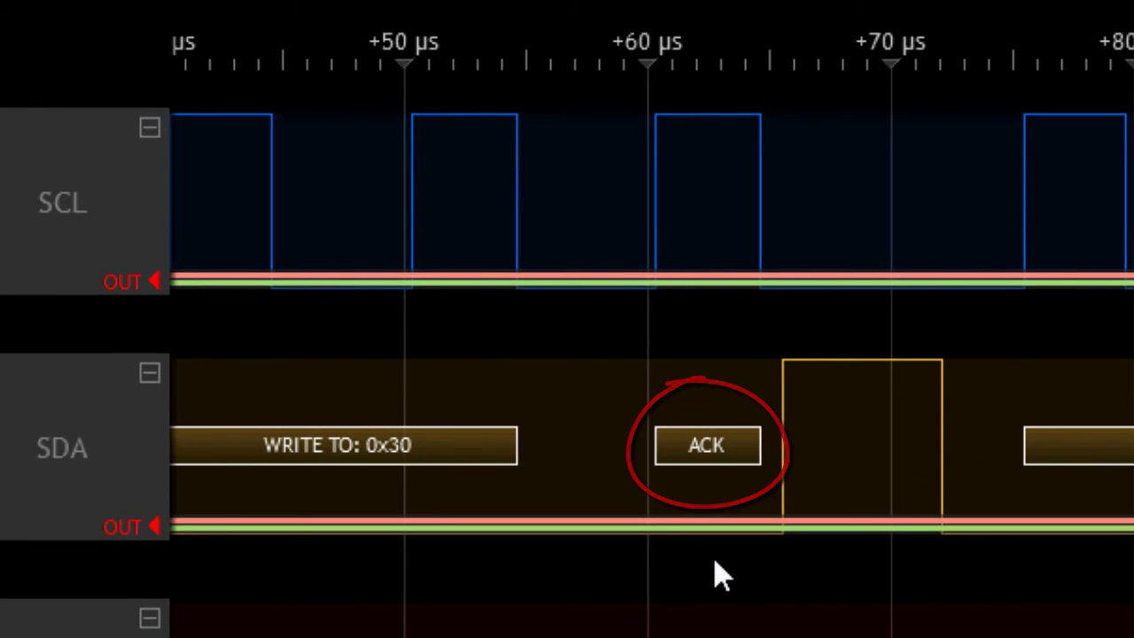
{"action": "scroll", "coordinate": [1106, 590], "scroll_direction": "down", "scroll_amount": 5}
{"action": "scroll", "coordinate": [791, 630], "scroll_direction": "right", "scroll_amount": 3}
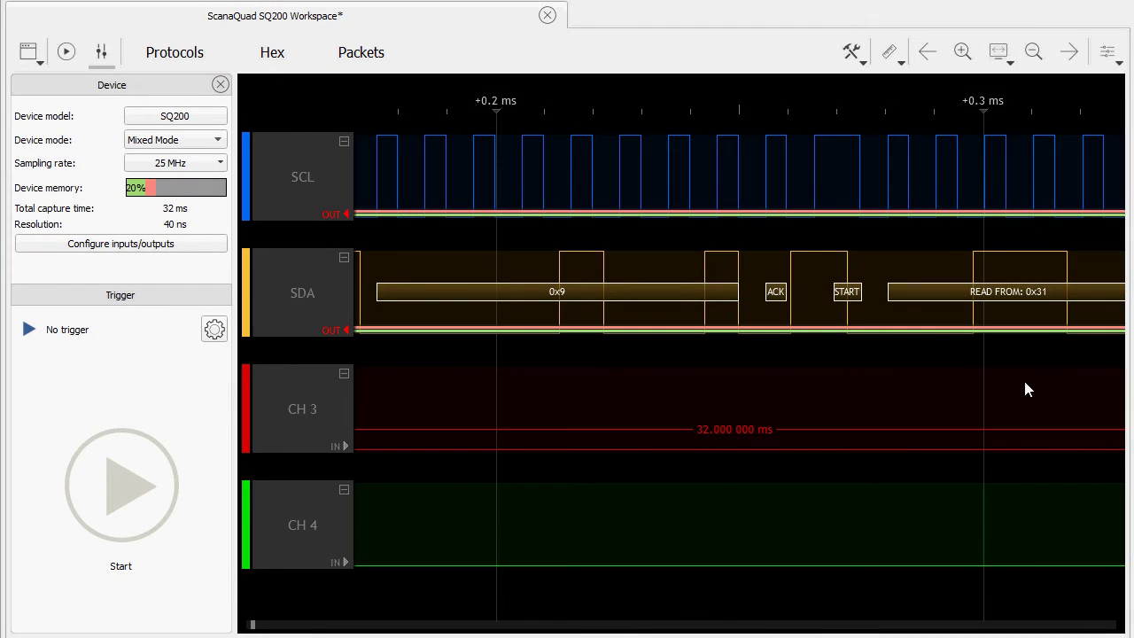
{"action": "scroll", "coordinate": [1025, 383], "scroll_direction": "right", "scroll_amount": 4}
- Open the Packets tab to list the decoded 0x30 write and 0x31 read transactions
{"action": "left_click", "coordinate": [352, 62]}
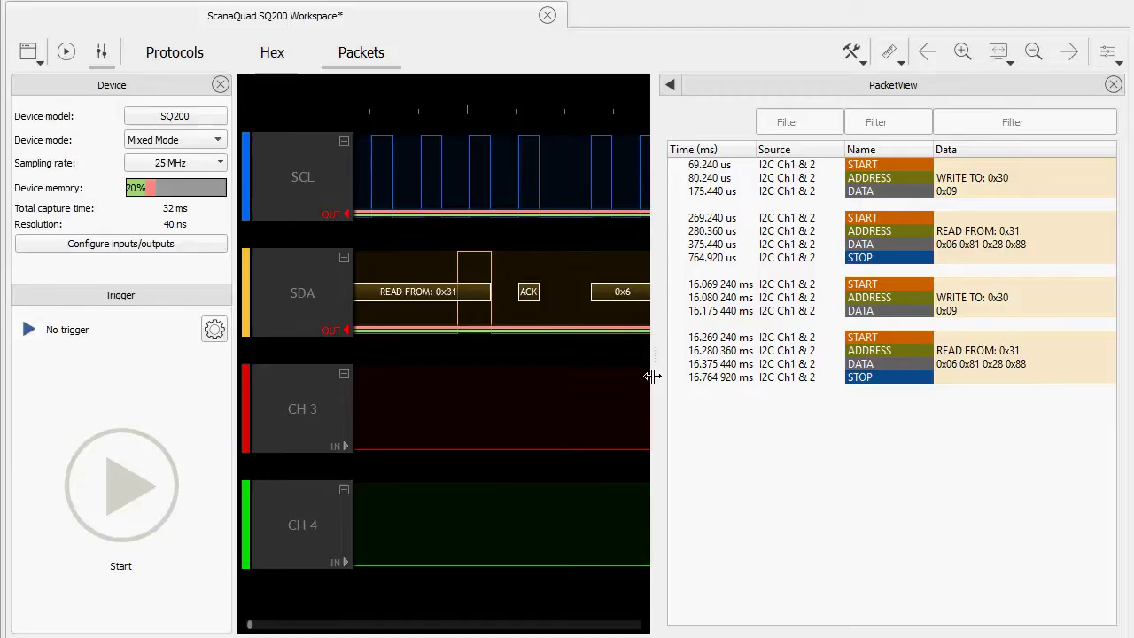